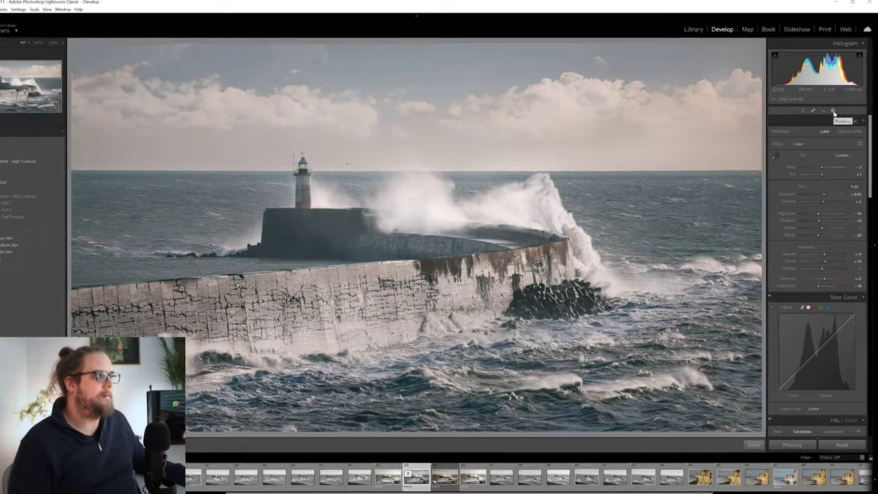
Create a new linear gradient mask dragged diagonally across the sky and right side of the photo.
click(834, 112)
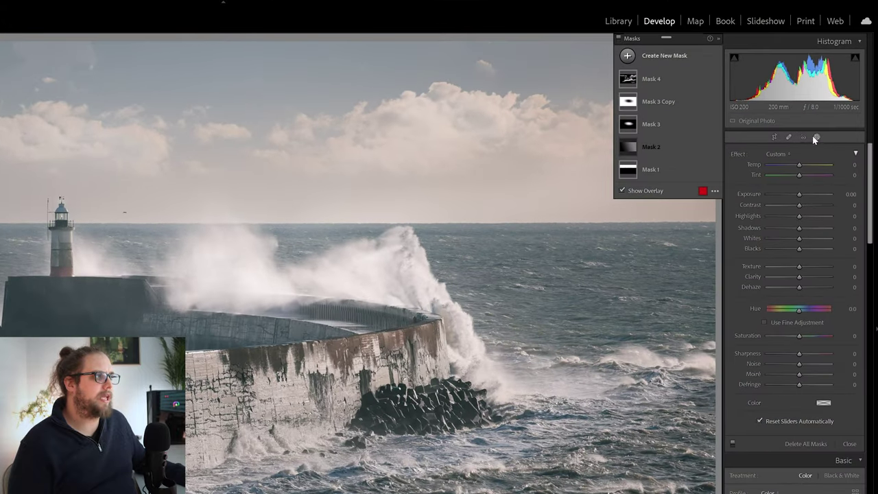
click(726, 57)
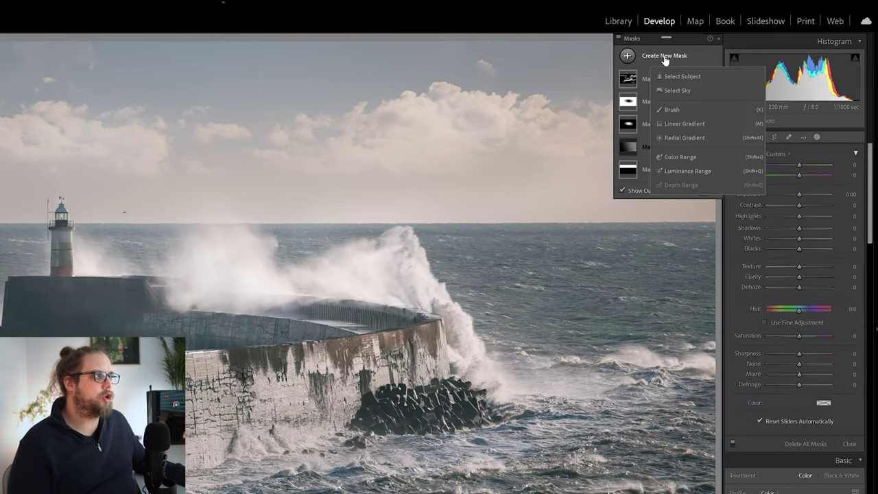
click(693, 125)
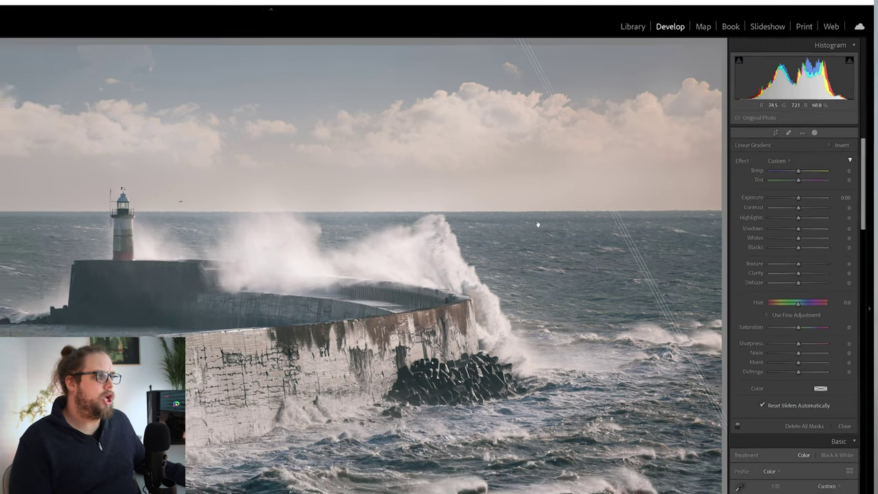
drag(593, 206, 226, 289)
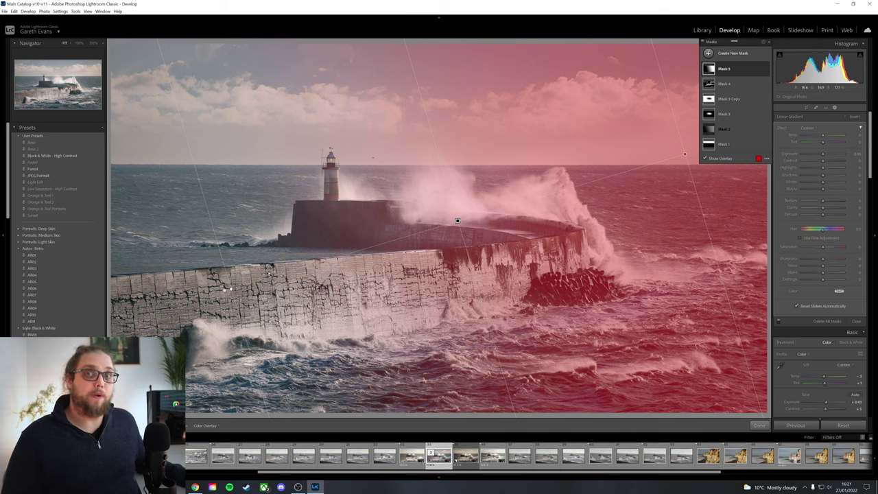
Set Mask 5's exposure to about 0.33, toggling the mask off and on to compare.
drag(823, 154, 826, 156)
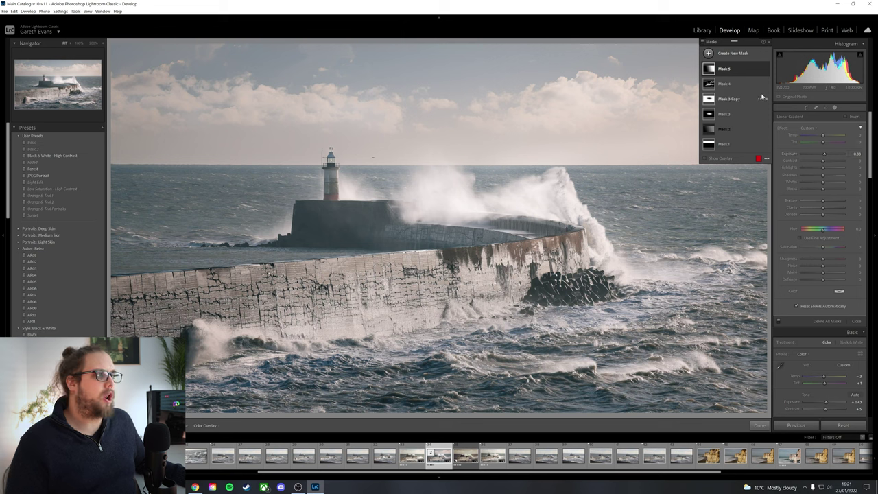
click(767, 71)
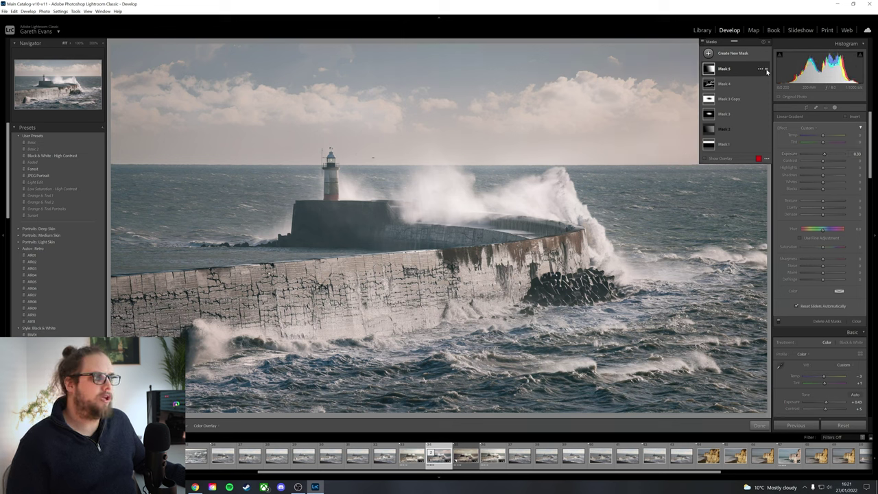
click(767, 72)
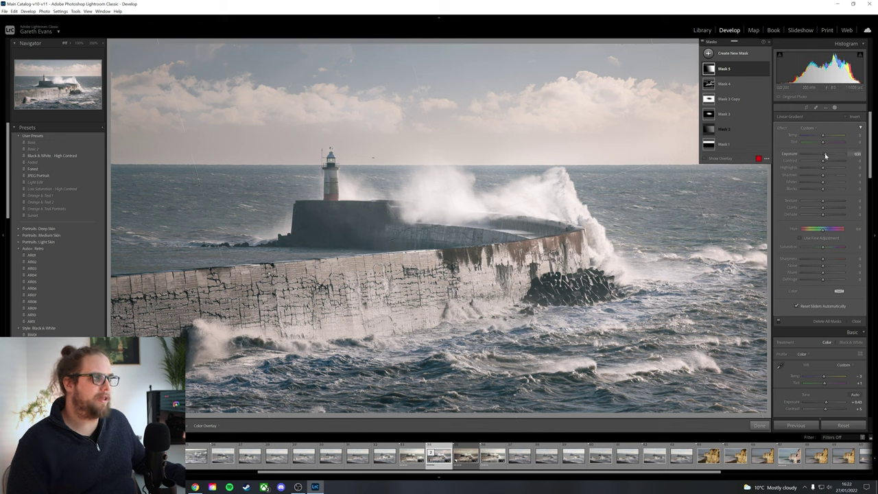
drag(826, 156, 825, 157)
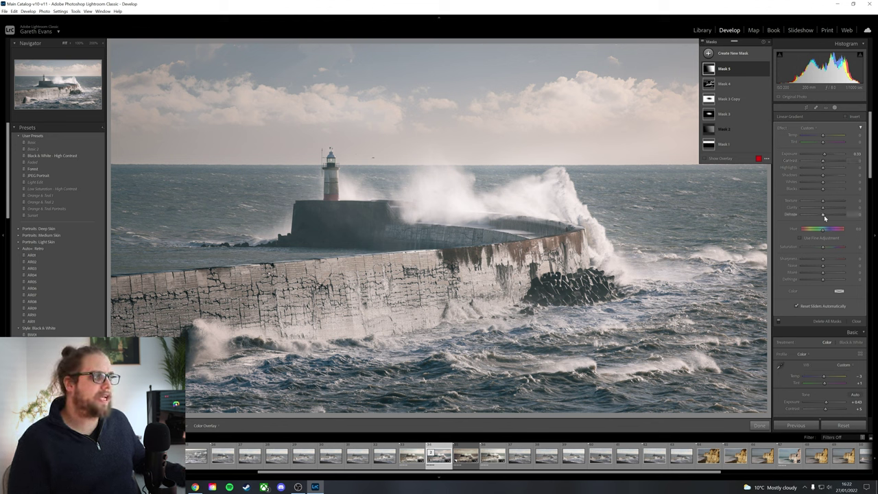
Lower Mask 5's Dehaze and nudge its Temp warmer.
drag(824, 218, 815, 219)
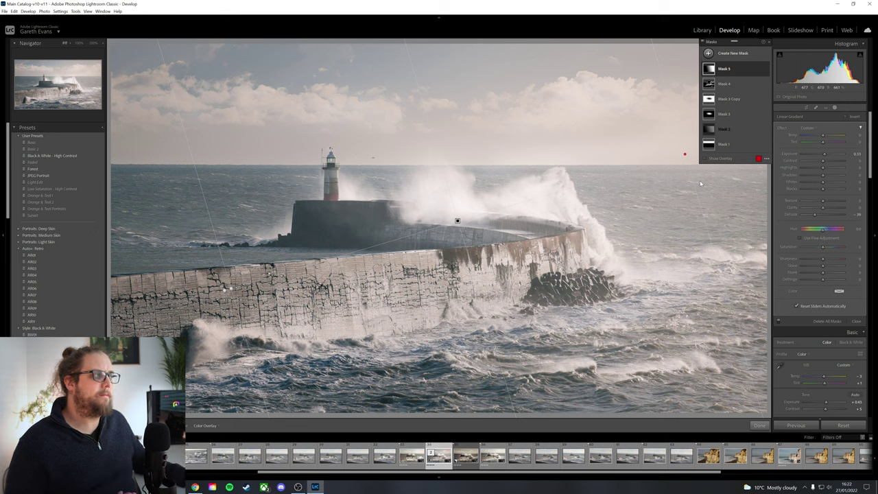
drag(815, 217, 822, 217)
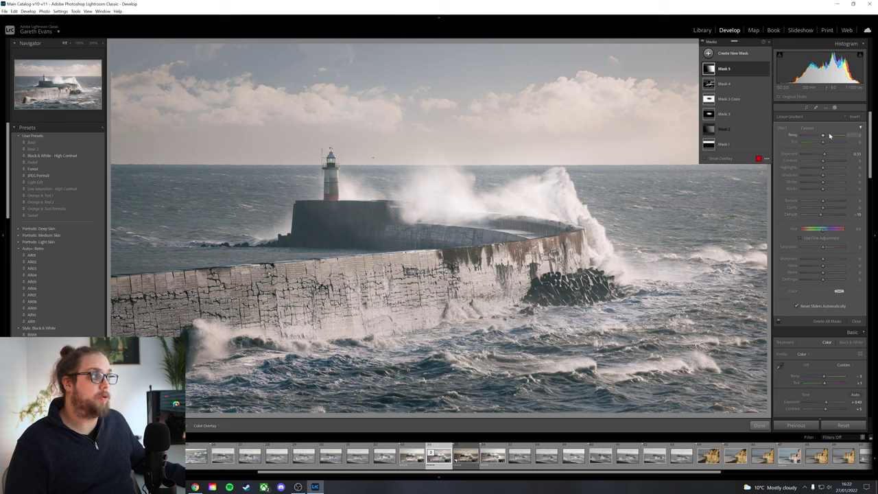
drag(824, 137, 826, 137)
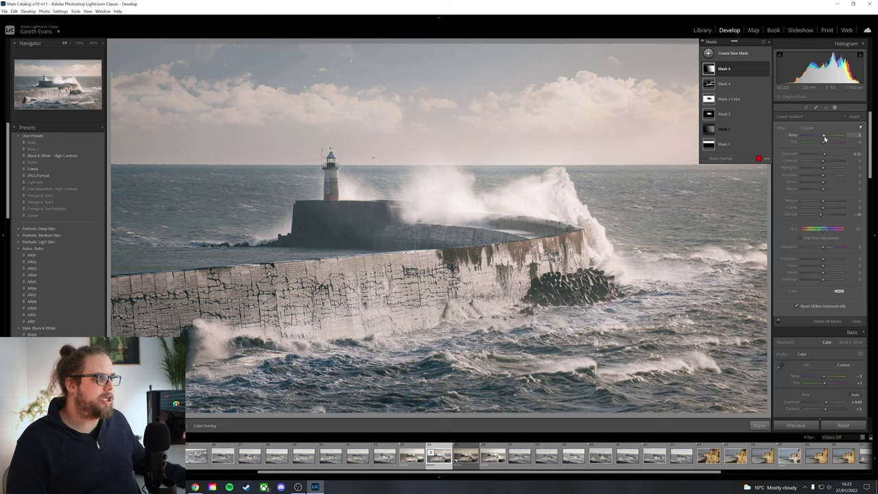
mouse_move(767, 69)
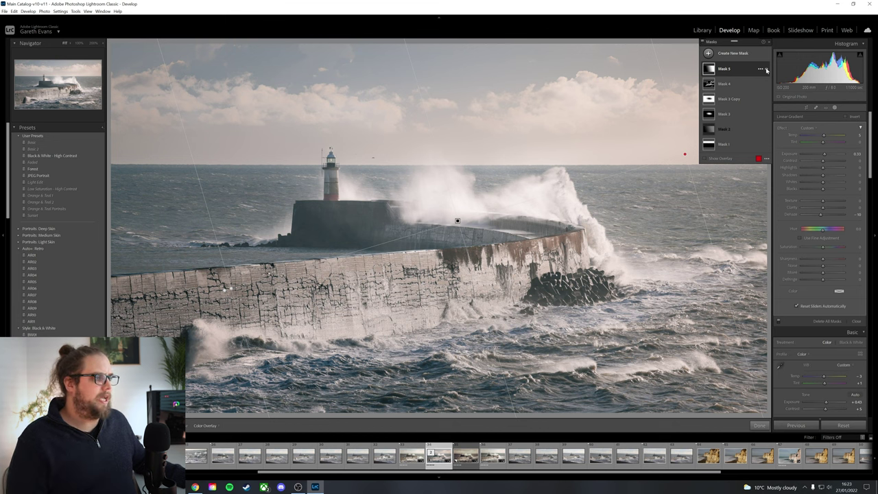
Toggle Mask 5 and Mask 4 visibility to compare, then select Mask 4 for editing.
click(767, 70)
click(767, 70)
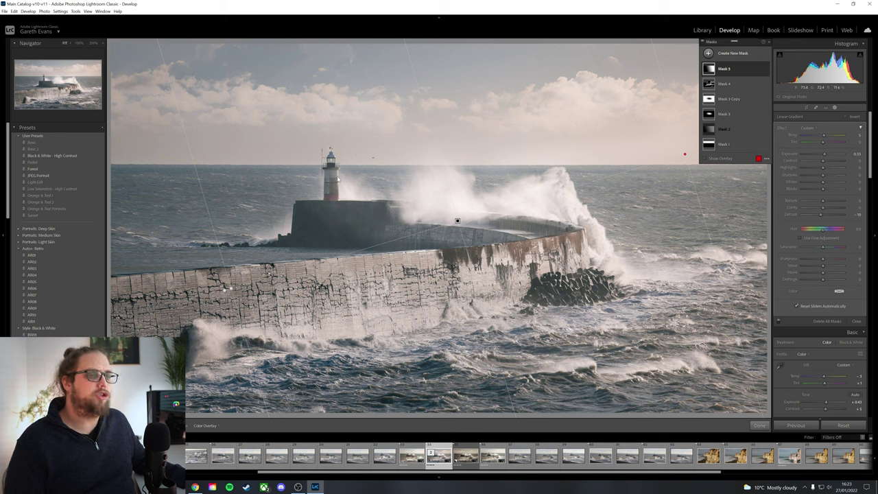
click(767, 85)
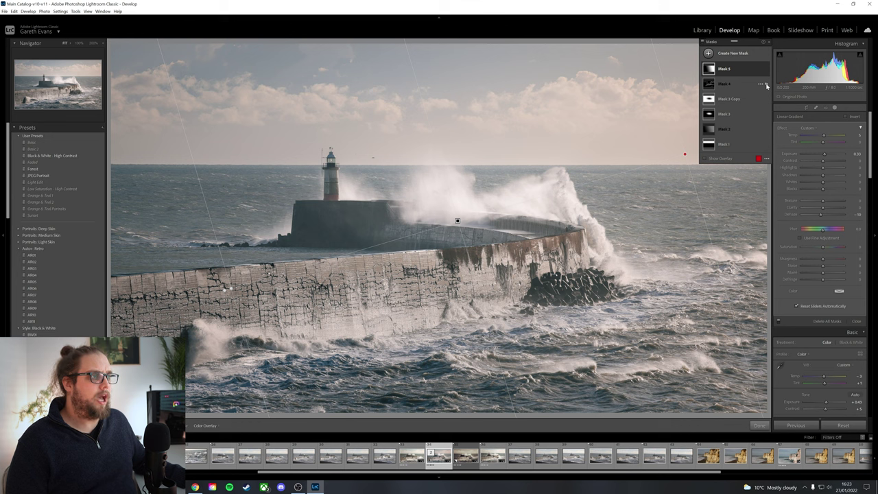
click(766, 85)
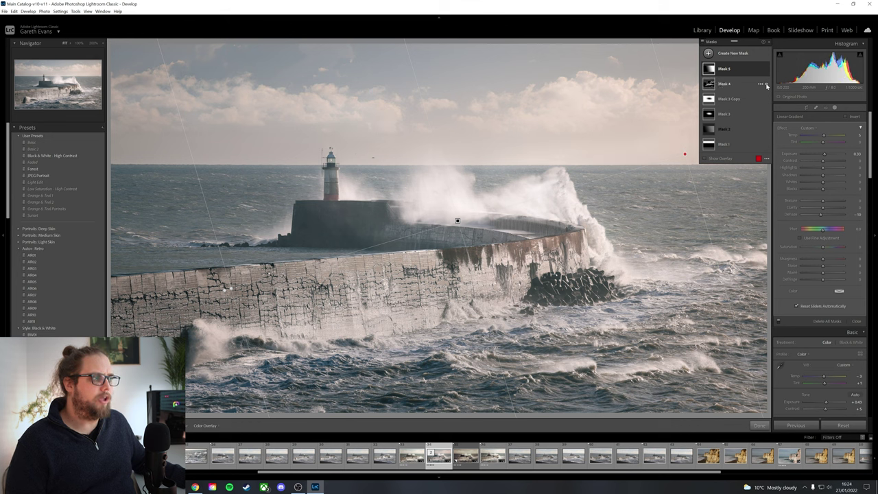
click(766, 85)
click(766, 85)
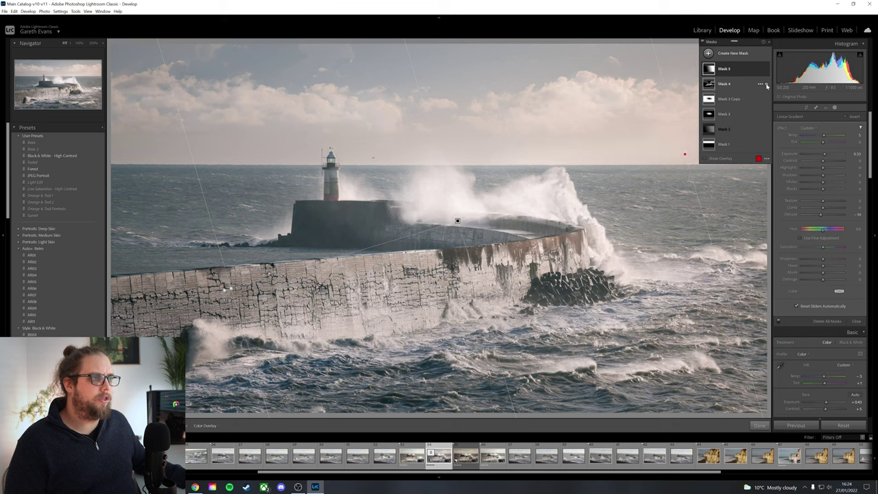
click(767, 84)
click(766, 85)
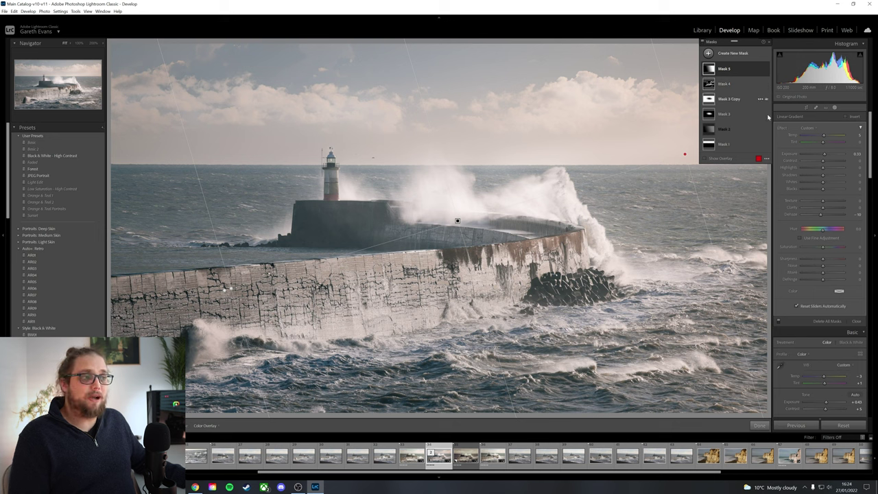
click(727, 85)
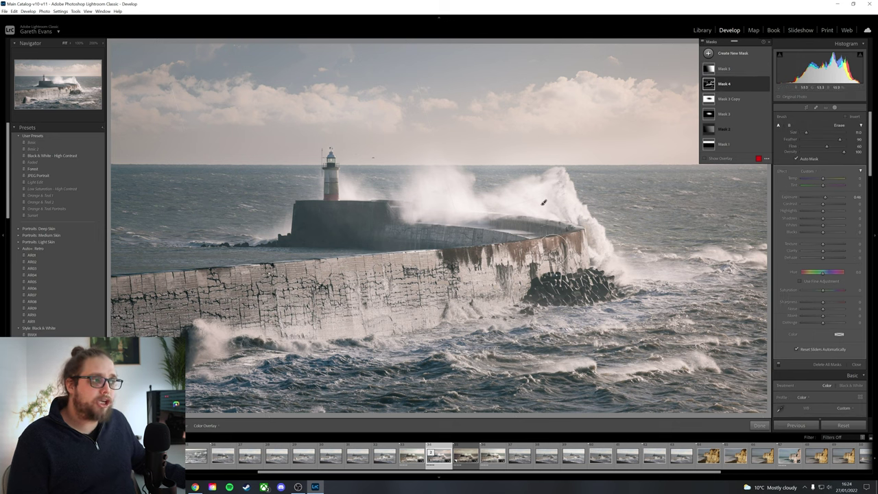
Undo Mask 4's last brush stroke and lower its Dehaze slightly.
key(shift+w)
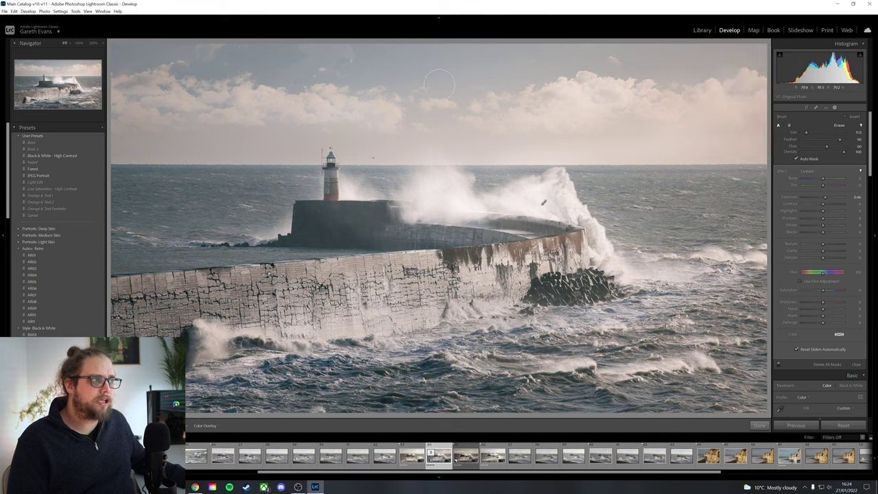
key(shift+w)
key(ctrl+z)
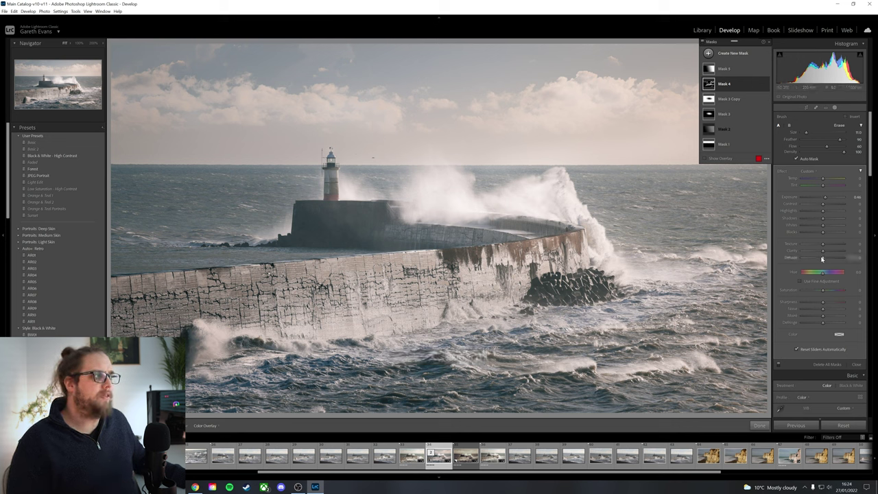
drag(824, 259, 822, 259)
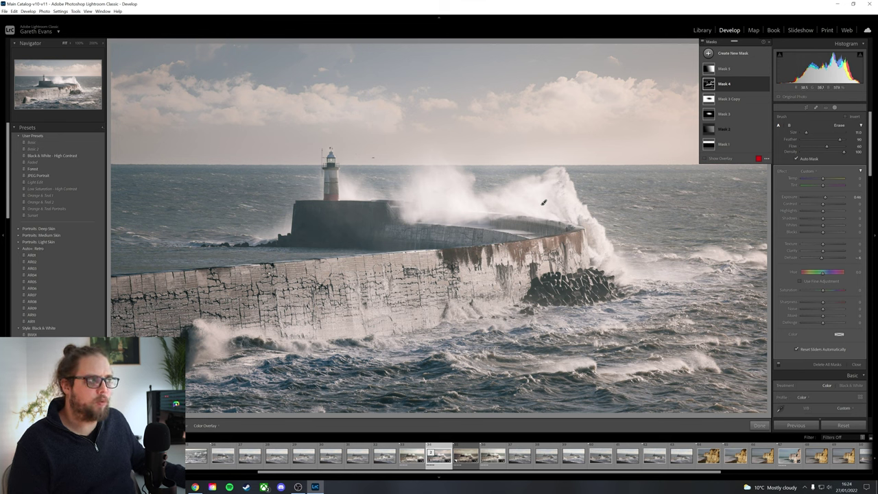
mouse_move(766, 85)
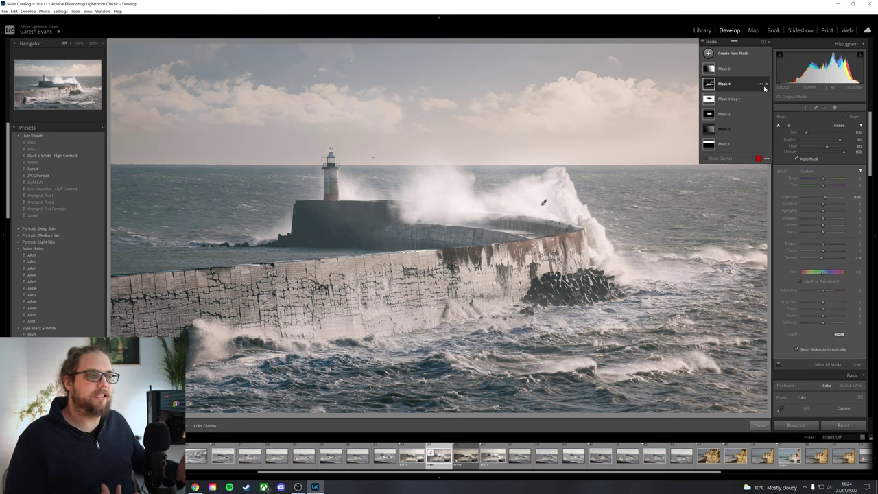
Hide Masks 4 and 5 to compare, then turn Mask 4 back on.
click(767, 88)
click(766, 71)
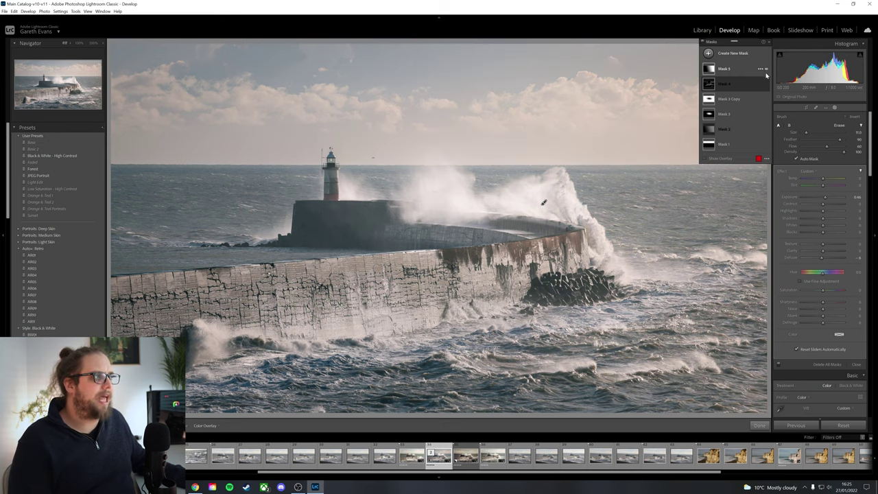
click(767, 85)
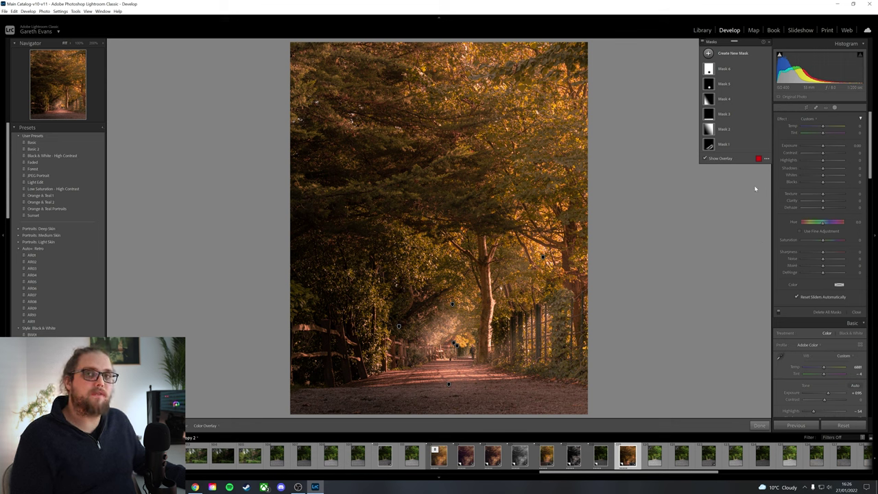
Toggle Mask 2 and Mask 1 off and on to compare, leaving both hidden.
click(767, 132)
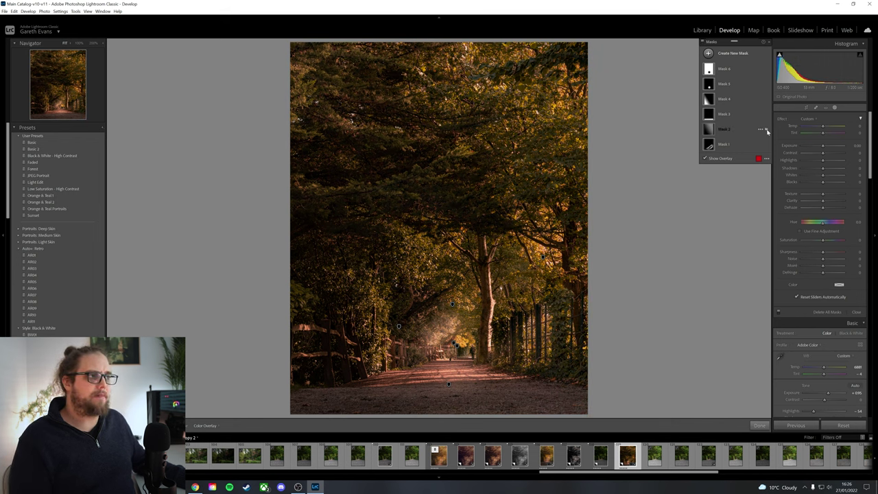
click(767, 132)
click(767, 132)
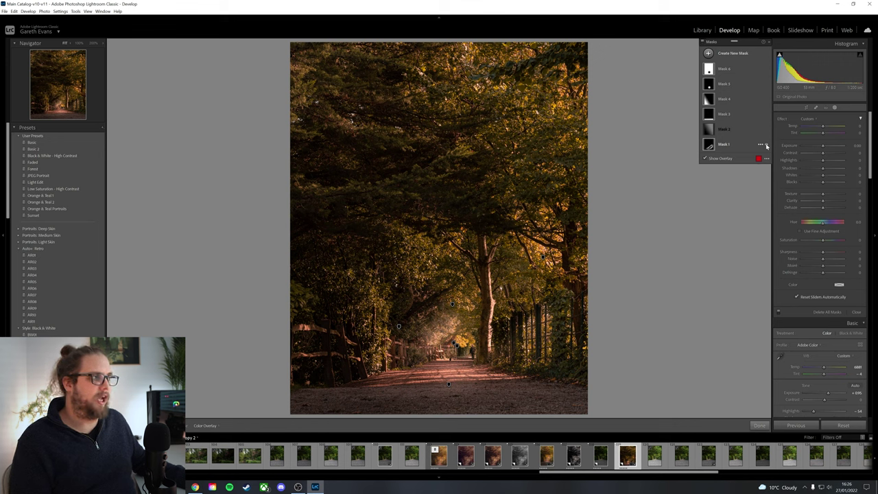
click(767, 145)
click(767, 146)
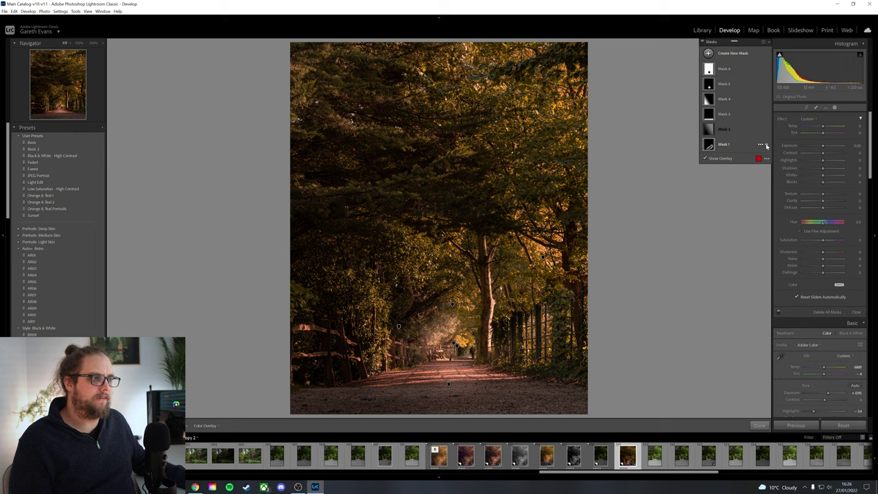
click(767, 145)
click(767, 145)
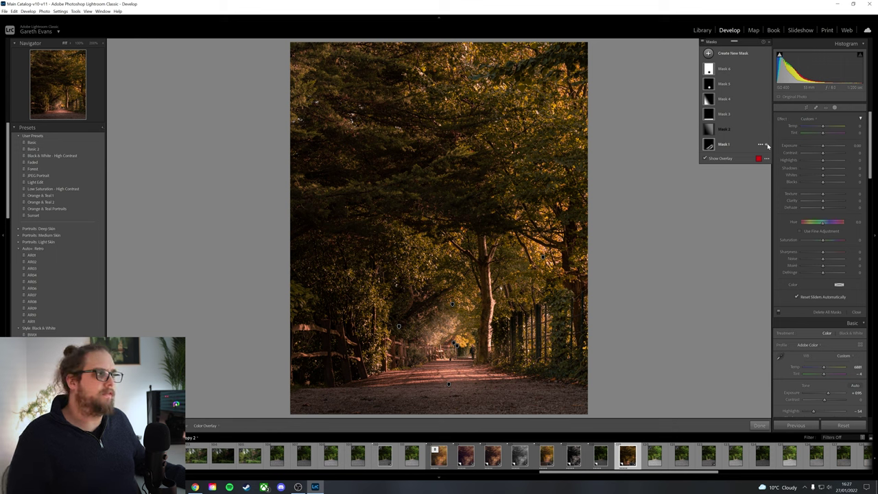
click(767, 145)
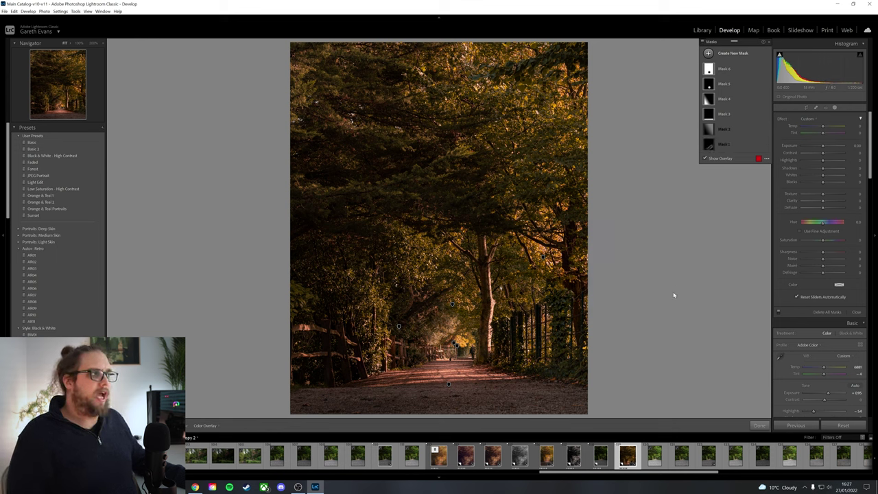
Create a new brush mask and enlarge the brush size slightly.
click(737, 54)
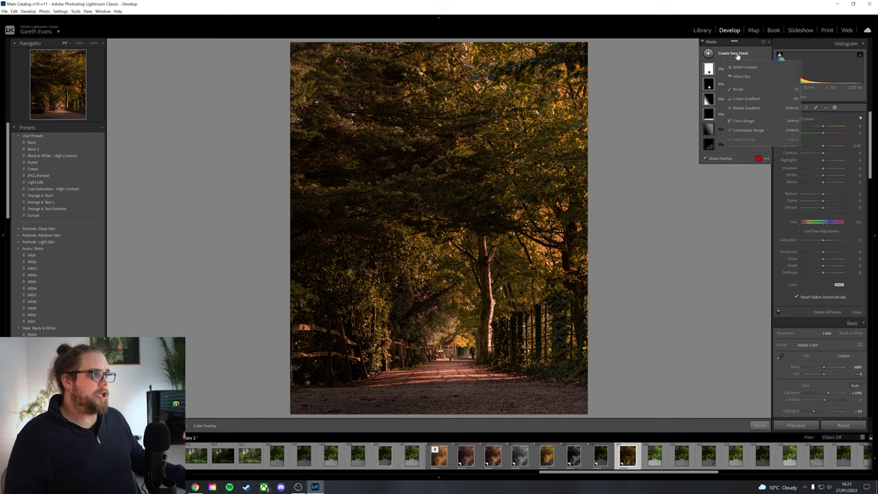
click(738, 90)
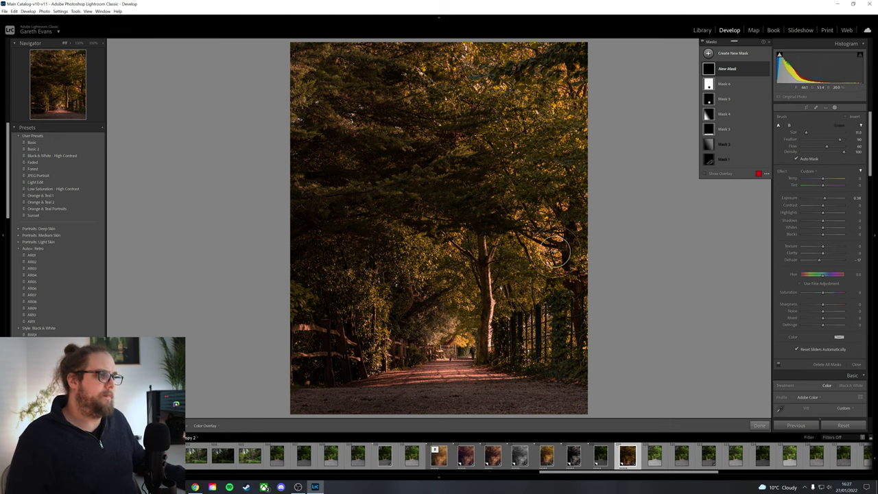
scroll(552, 253, up, 1)
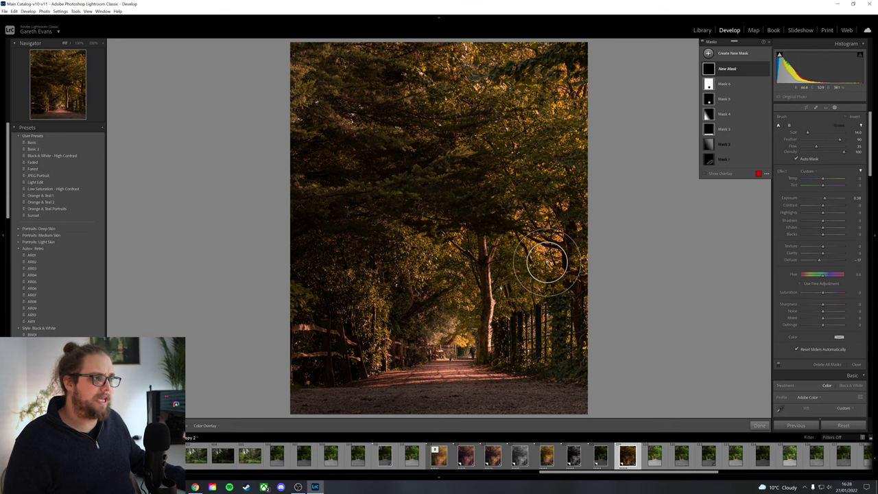
Paint Mask 7 from the central trees down to the path and show its red overlay.
drag(551, 257, 435, 387)
mouse_move(544, 270)
mouse_down()
mouse_move(506, 333)
mouse_move(480, 343)
mouse_up()
mouse_move(527, 267)
mouse_down()
mouse_move(418, 373)
mouse_move(542, 283)
mouse_move(481, 346)
mouse_up()
drag(535, 271, 435, 353)
key(o)
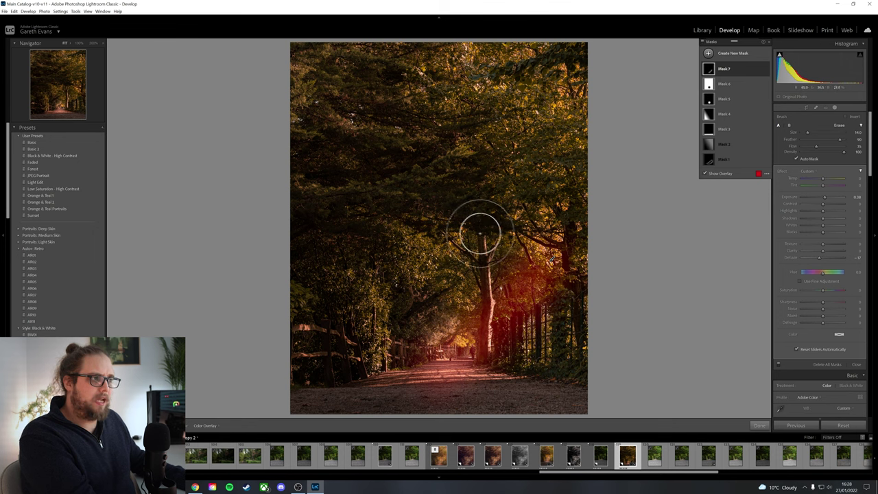
Extend Mask 7 over the left-centre and right-side trees, then hide its effect to compare.
scroll(473, 233, down, 3)
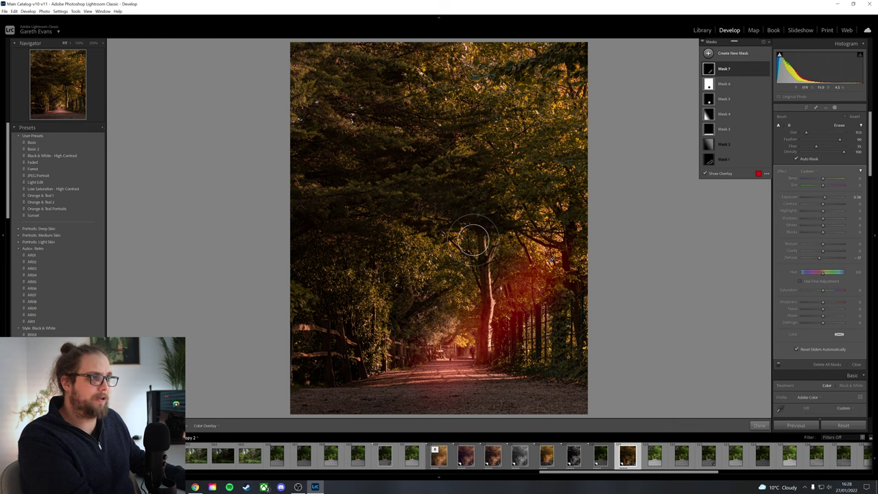
mouse_move(471, 236)
mouse_down()
mouse_move(356, 327)
mouse_move(348, 345)
mouse_move(493, 229)
mouse_up()
mouse_move(387, 332)
mouse_down()
mouse_move(516, 240)
mouse_move(497, 257)
mouse_up()
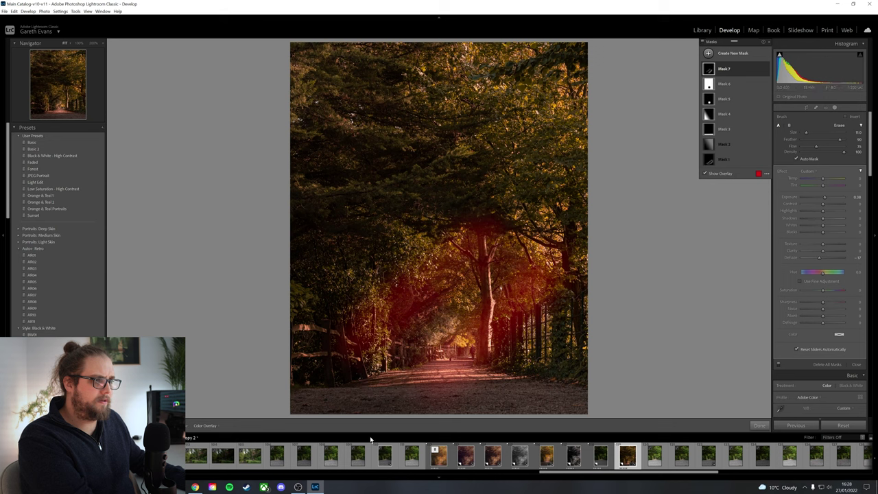
key(o)
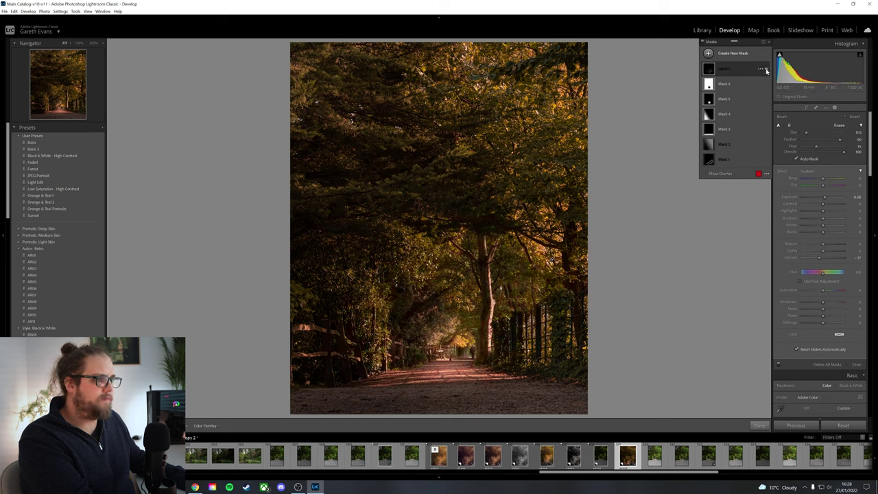
mouse_move(405, 369)
mouse_down()
mouse_move(549, 294)
mouse_move(520, 348)
mouse_move(549, 331)
mouse_move(512, 359)
mouse_move(569, 322)
mouse_up()
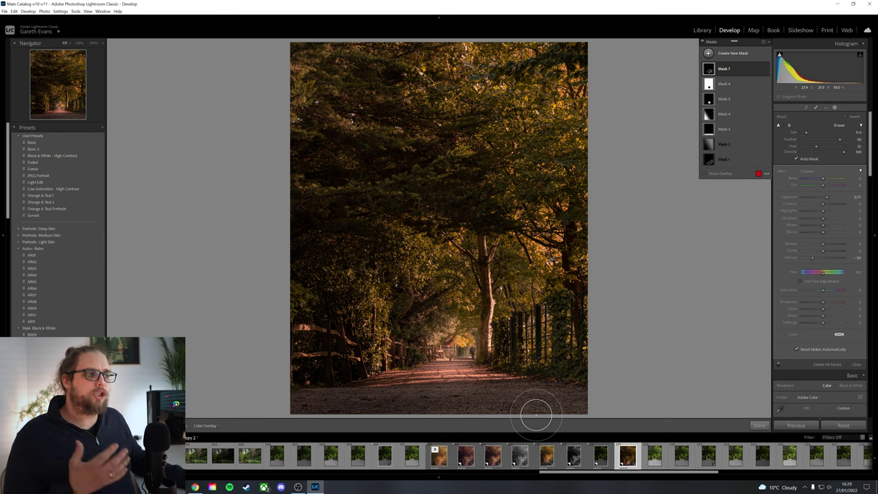
mouse_move(767, 71)
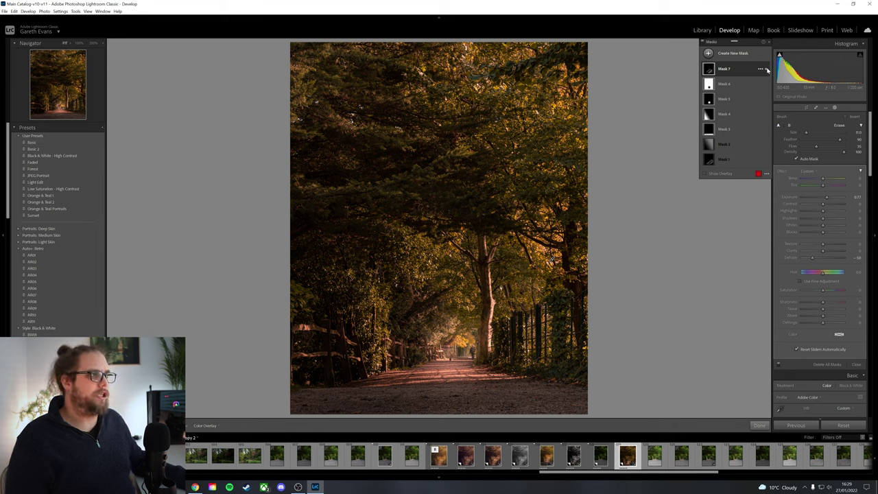
click(767, 71)
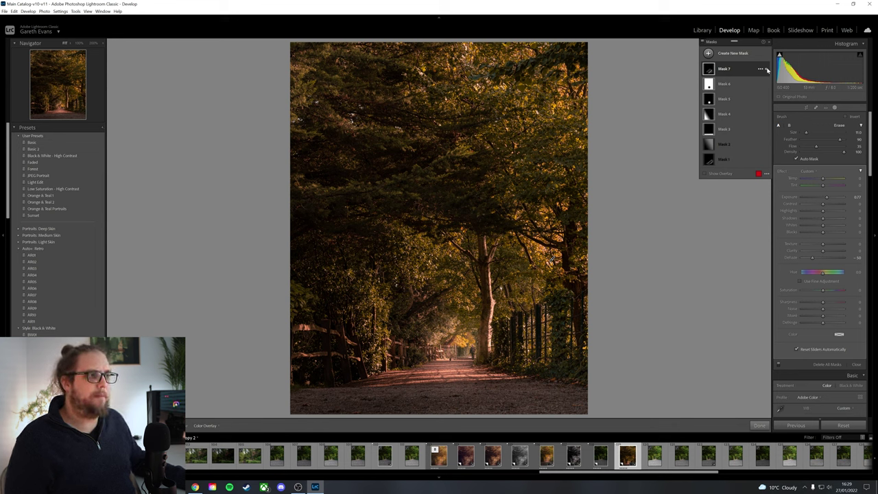
Erase Mask 7 along the left-centre trees beside the path with the overlay shown.
key(shift+w)
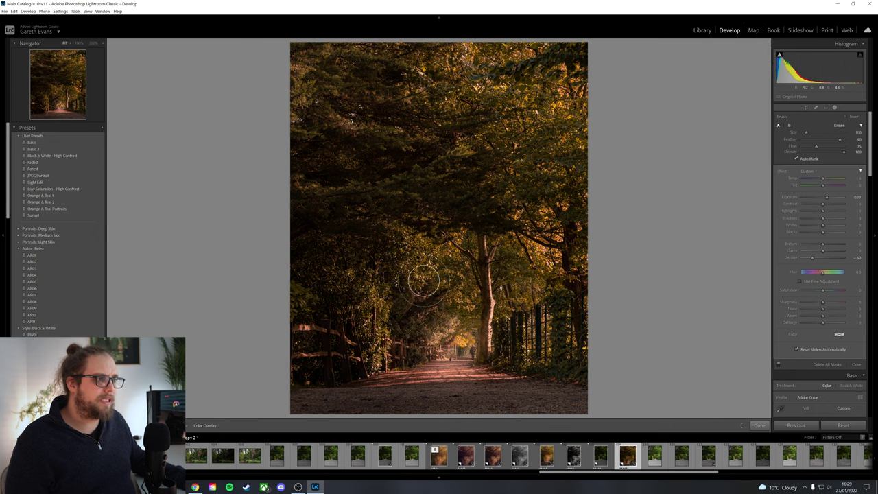
key(shift+w)
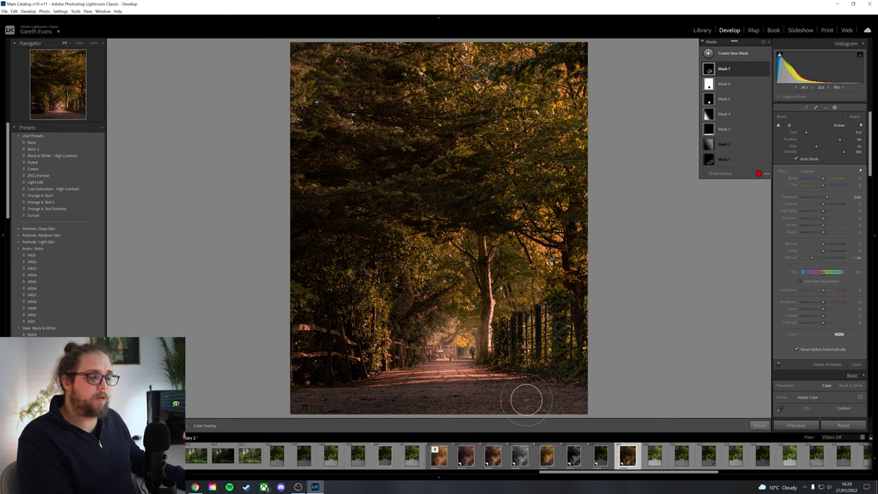
key(alt)
scroll(522, 294, down, 5)
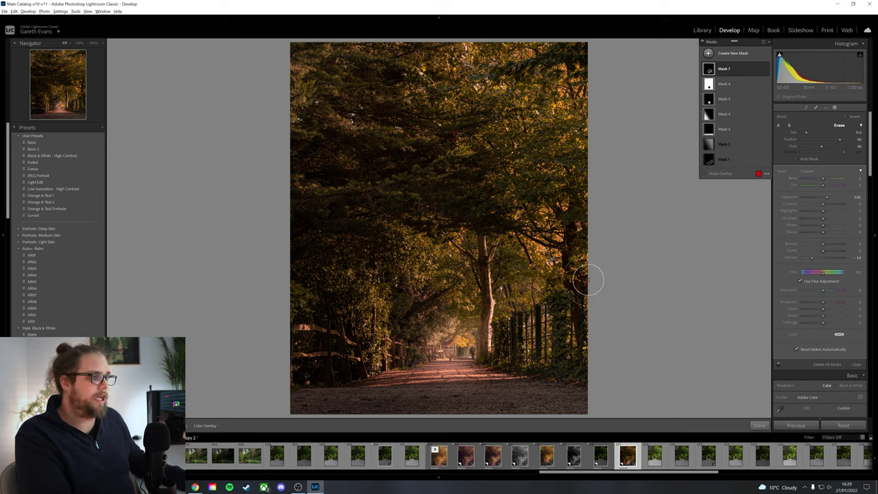
key(o)
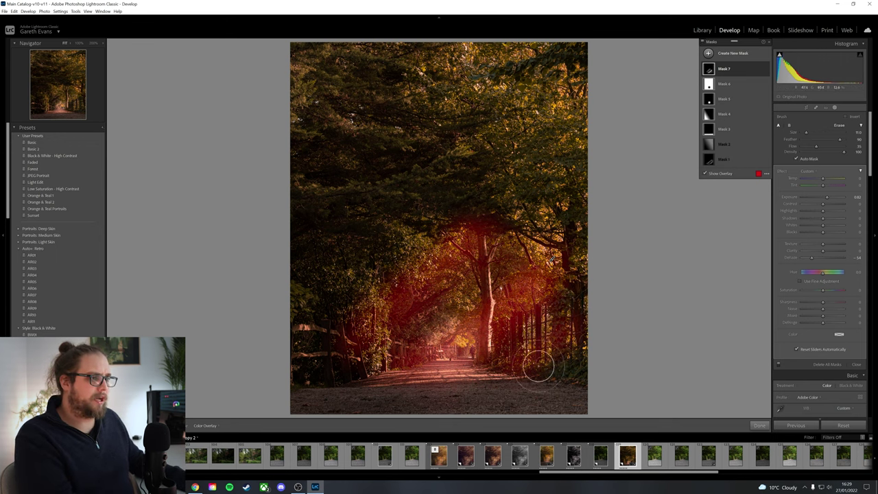
key(alt)
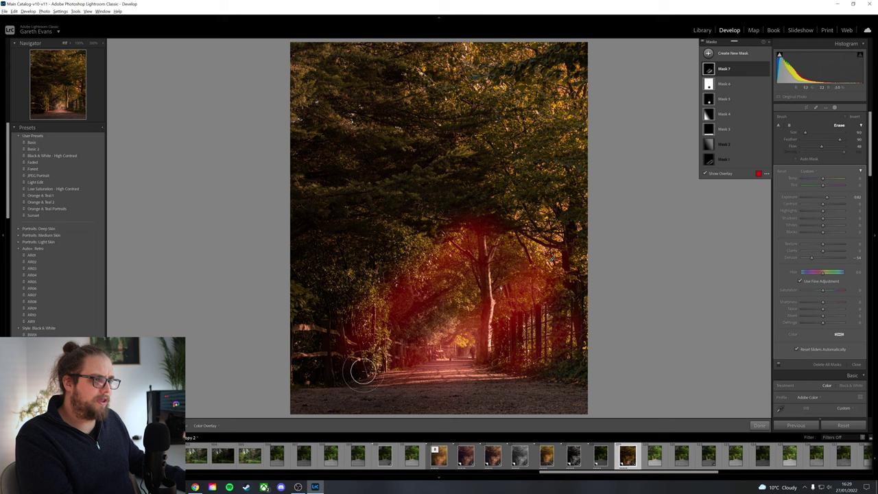
Toggle the masks panel off and on with Shift+W to judge the result.
key(shift+w)
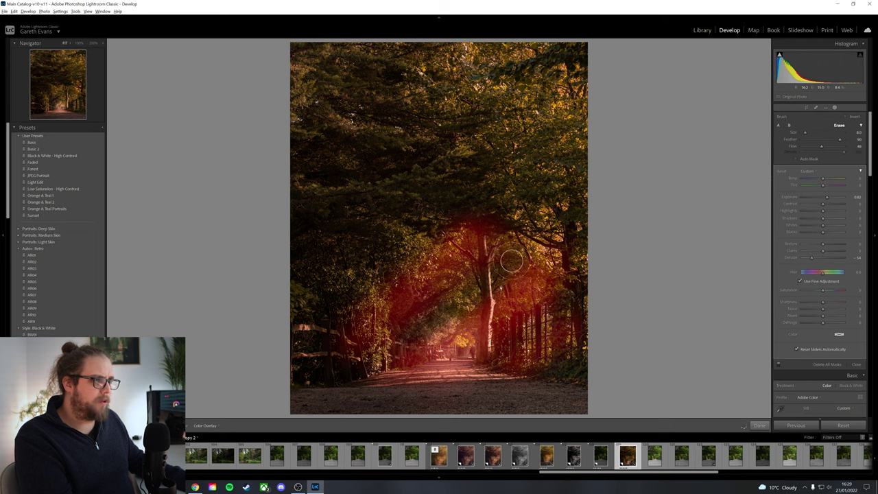
key(shift+w)
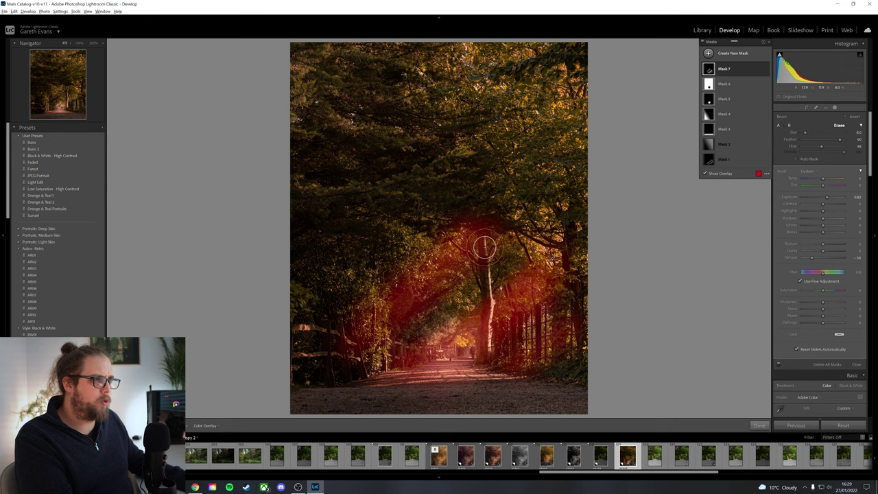
key(shift+w)
key(shift+w)
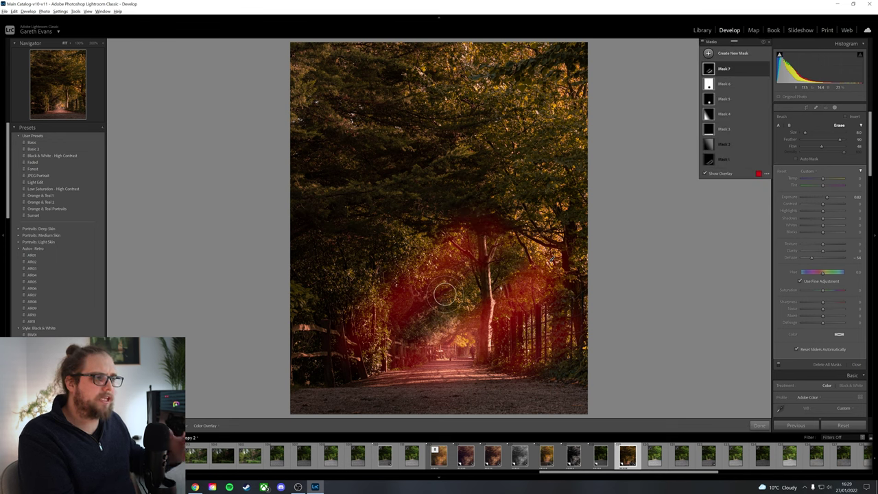
key(shift+w)
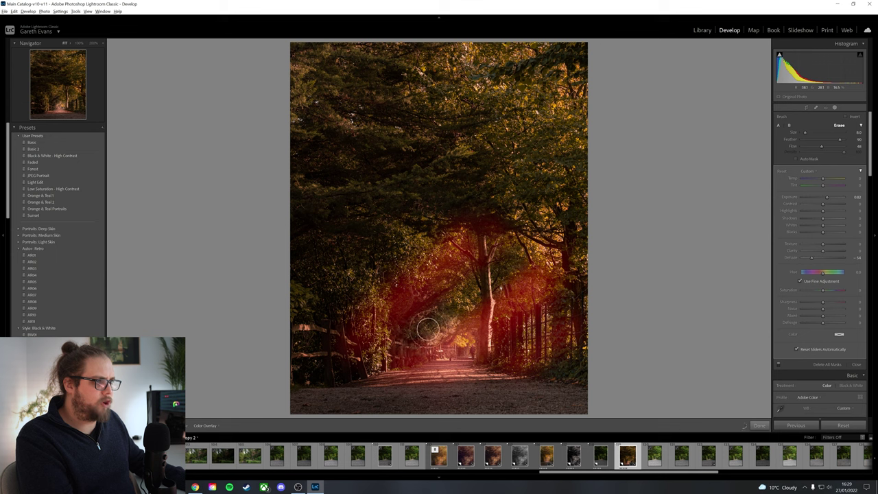
key(shift+w)
key(shift+w)
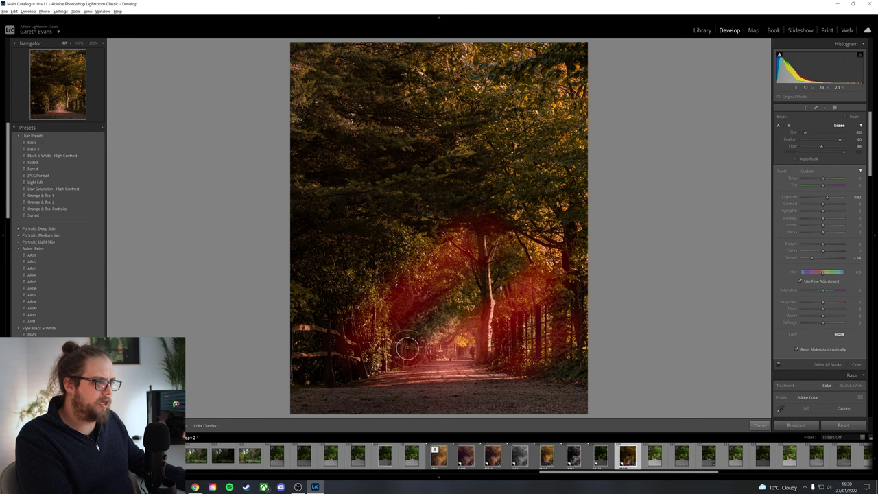
key(shift+w)
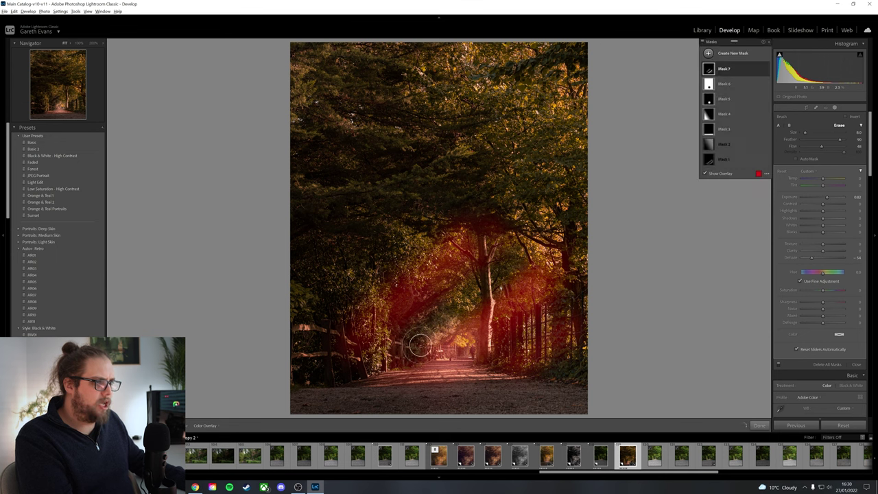
key(shift+w)
key(shift+w)
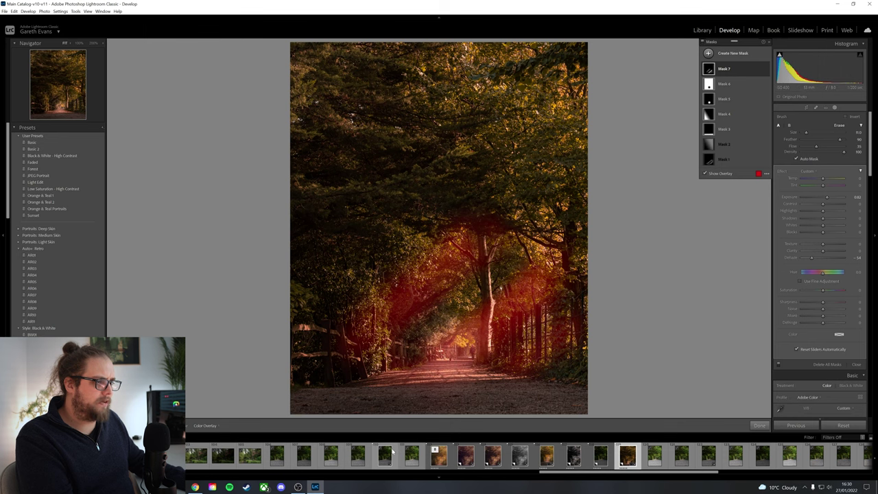
Turn off the red overlay and toggle Mask 7 to compare before and after.
key(o)
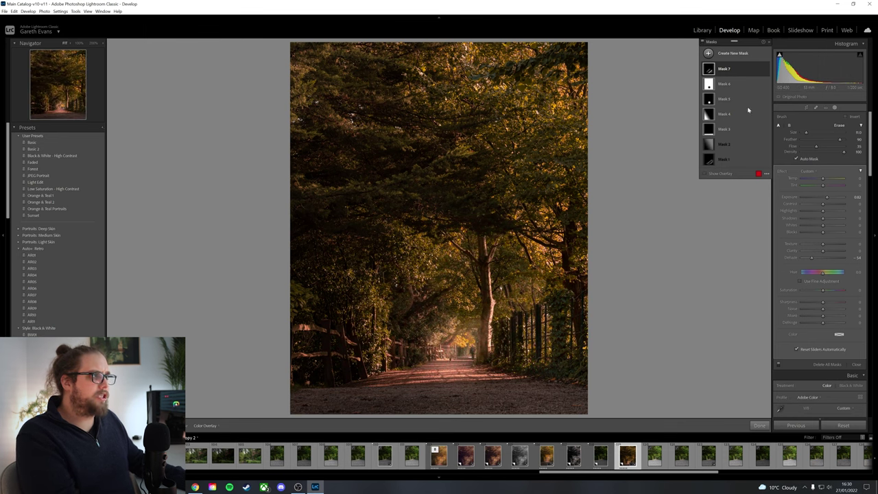
click(766, 69)
click(767, 70)
click(767, 69)
click(766, 69)
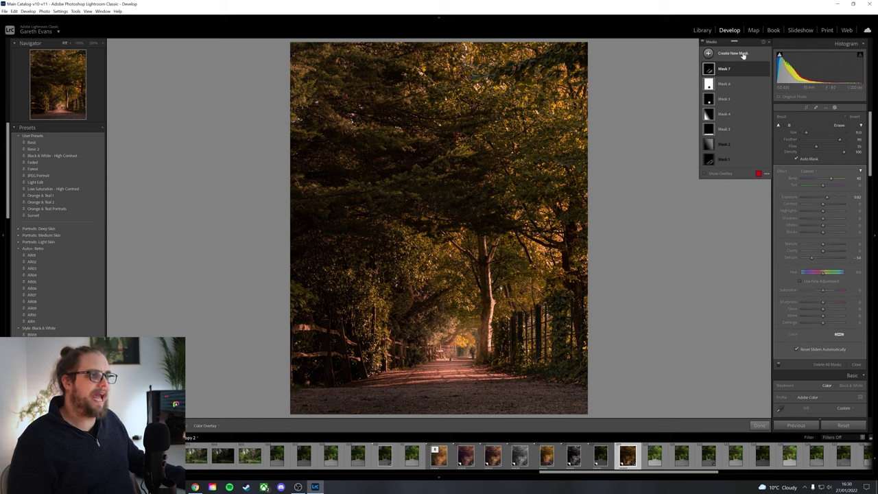
Add a linear gradient mask diagonally across the photo and raise its exposure slightly.
click(743, 54)
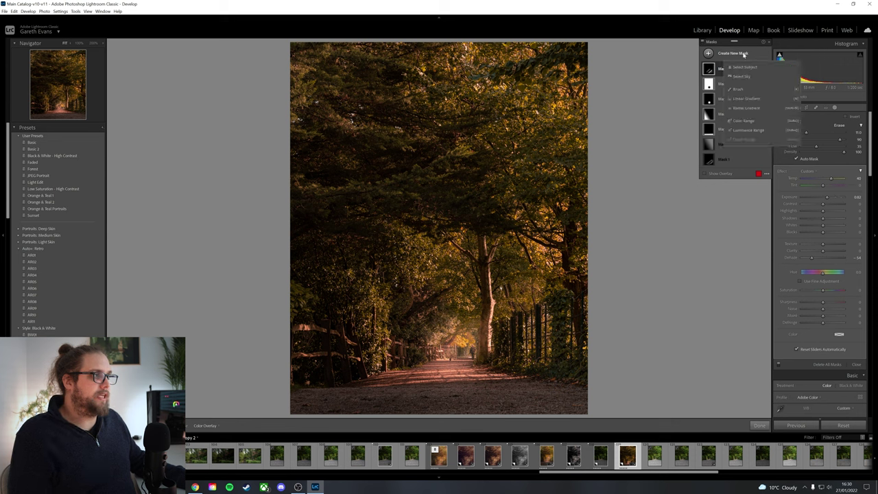
click(747, 100)
drag(580, 196, 295, 382)
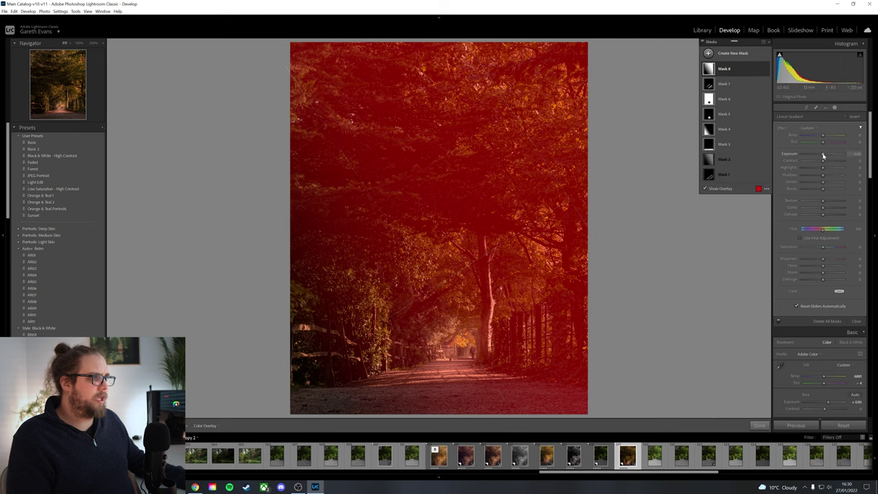
drag(823, 155, 825, 156)
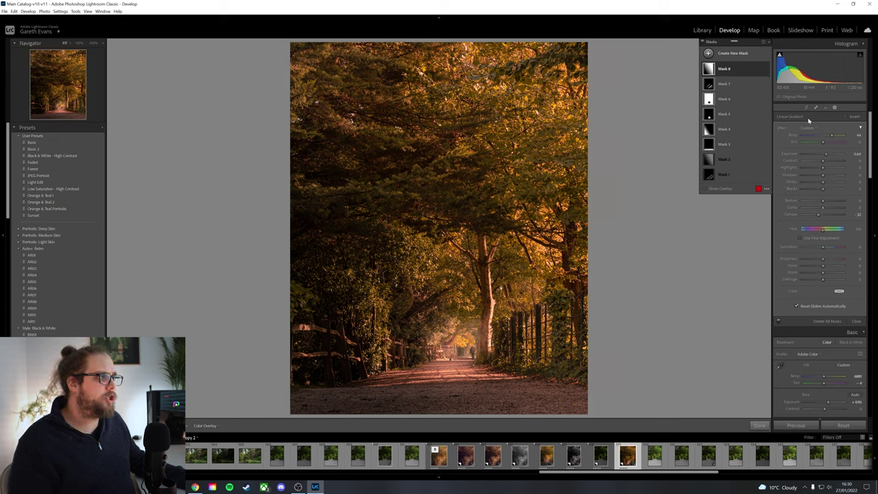
Move Mask 8's gradient centre up and right toward the central tree, then expand Mask 8.
click(743, 69)
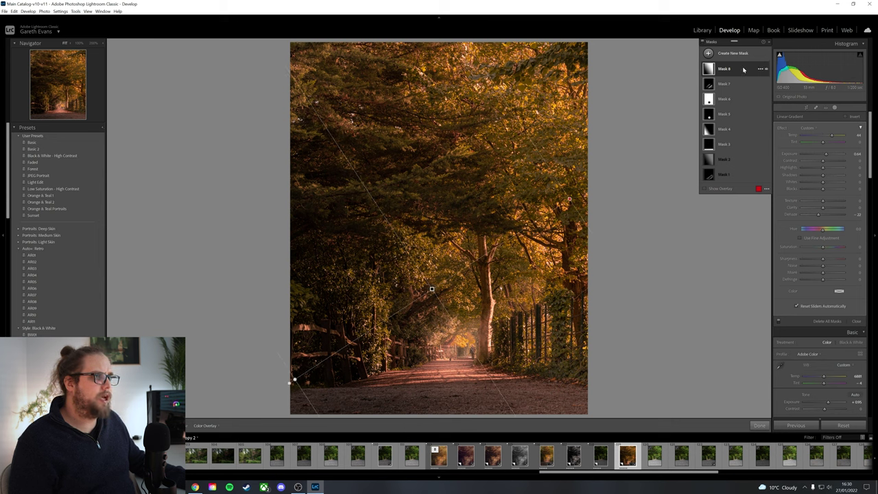
key(o)
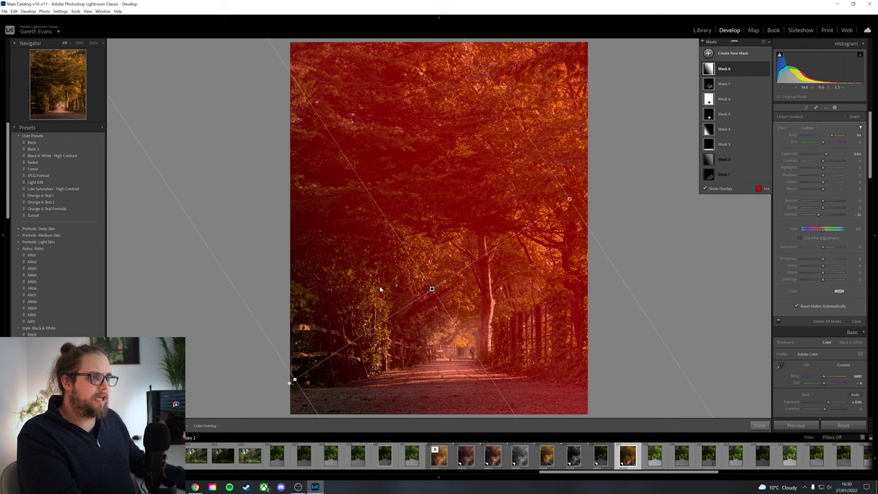
drag(432, 289, 483, 259)
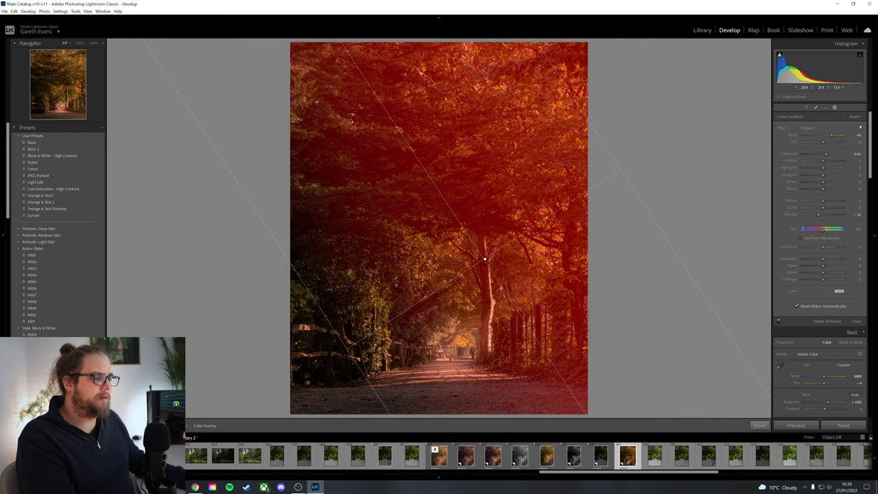
click(345, 350)
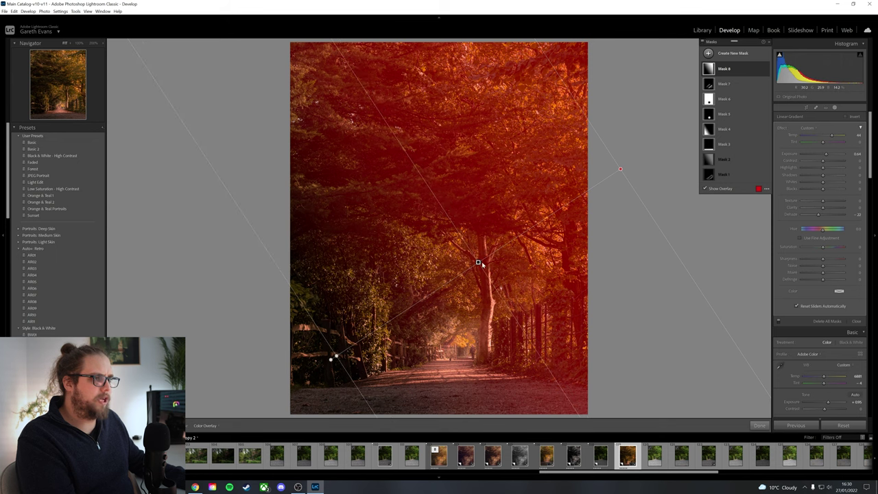
click(745, 70)
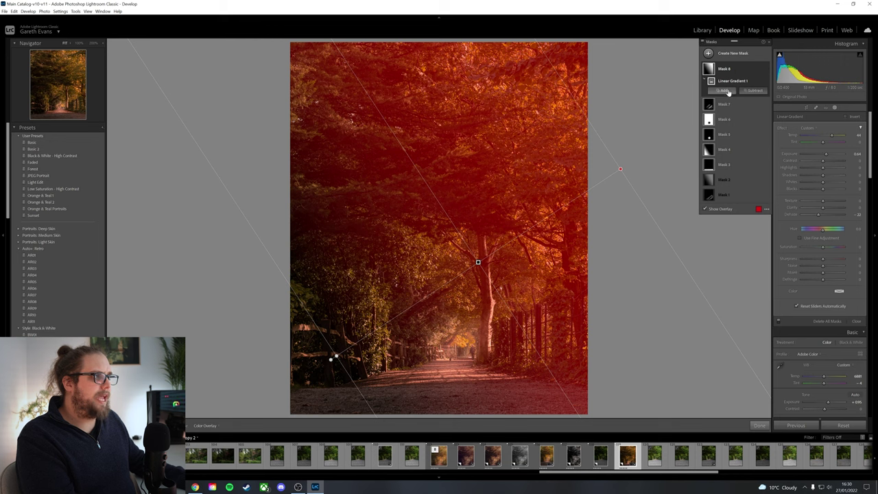
Add a Subtract Brush component to Mask 8 and enlarge the brush.
click(740, 94)
click(757, 128)
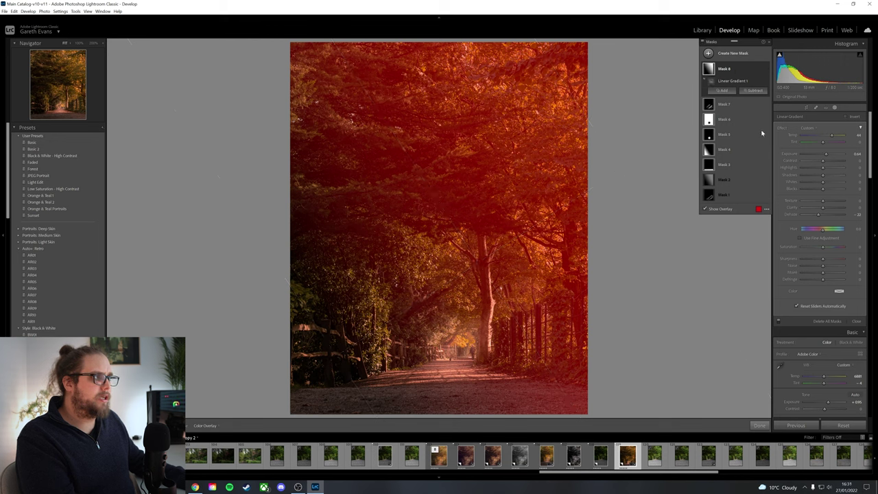
key(shift+w)
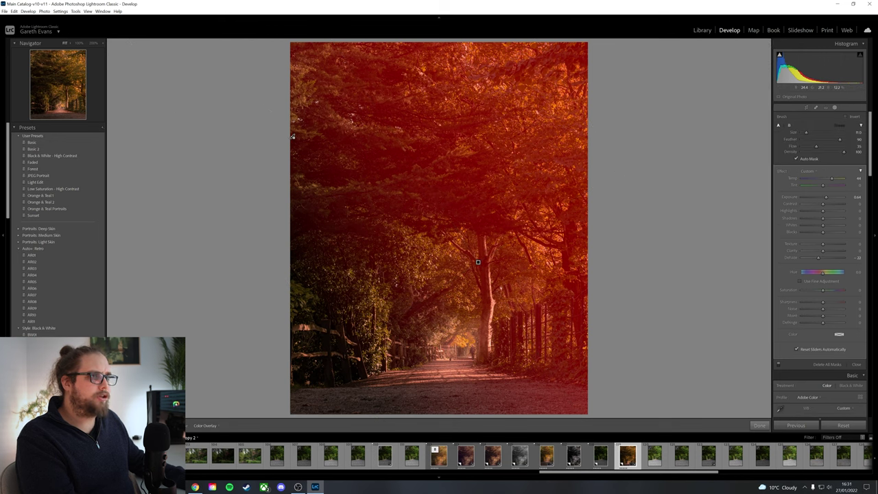
key(shift+w)
right_click(342, 109)
key(Escape)
scroll(338, 106, up, 5)
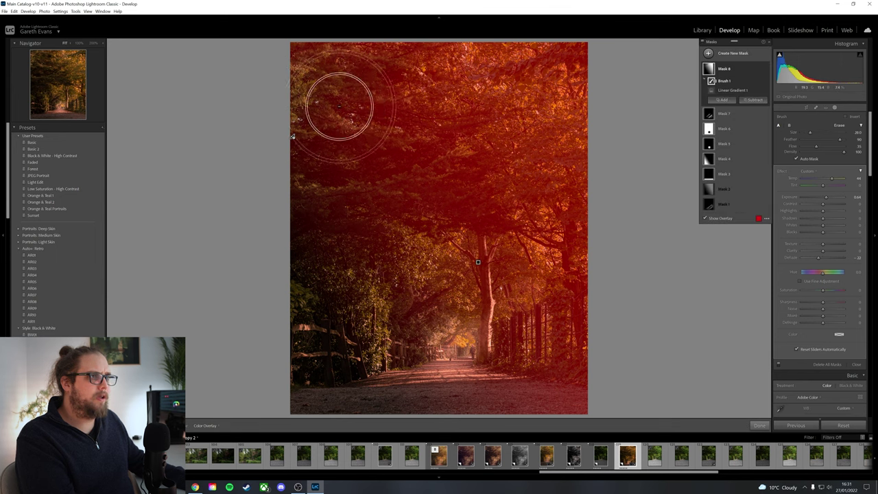
key(shift+w)
Paint away the gradient's warmth over the upper-left foliage, then shrink the brush slightly.
mouse_move(379, 104)
mouse_down()
mouse_move(486, 56)
mouse_move(335, 68)
mouse_move(242, 103)
mouse_move(313, 136)
mouse_move(334, 159)
mouse_move(437, 75)
mouse_up()
key(shift+w)
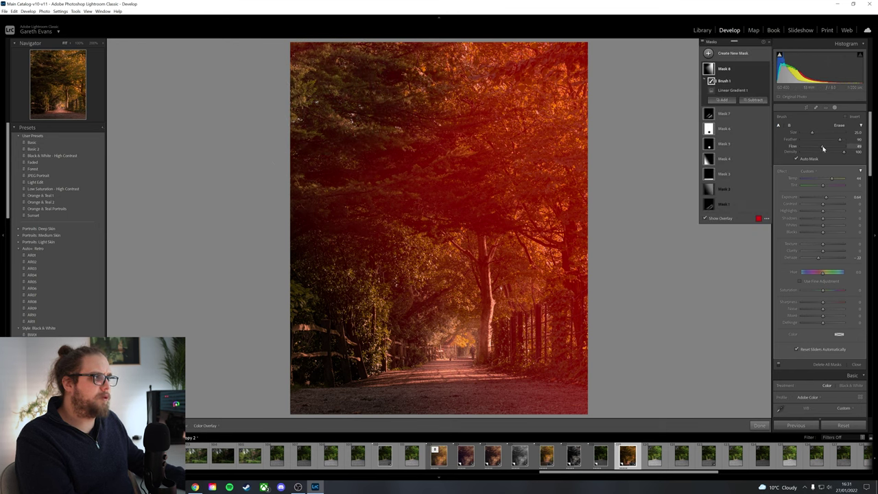
key(shift+w)
scroll(444, 127, down, 1)
key(shift+w)
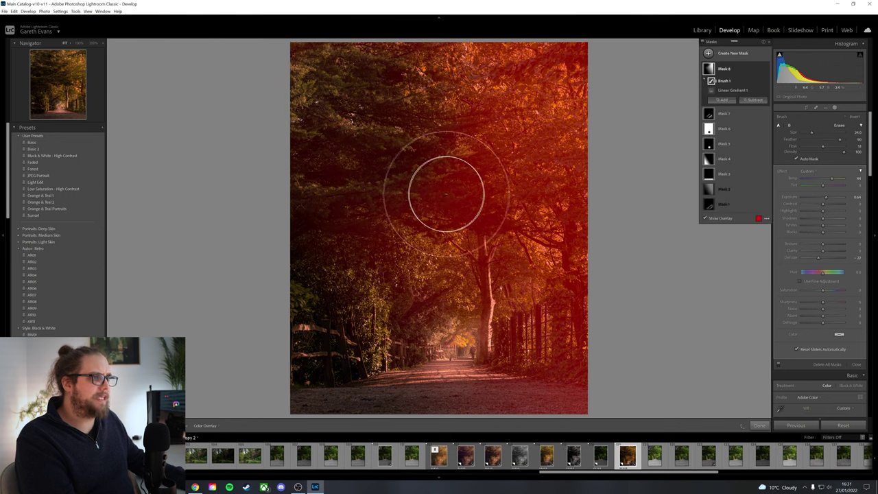
key(shift+w)
key(shift+w)
key(shift+w)
key(shift+w)
key(shift+w)
key(shift+w)
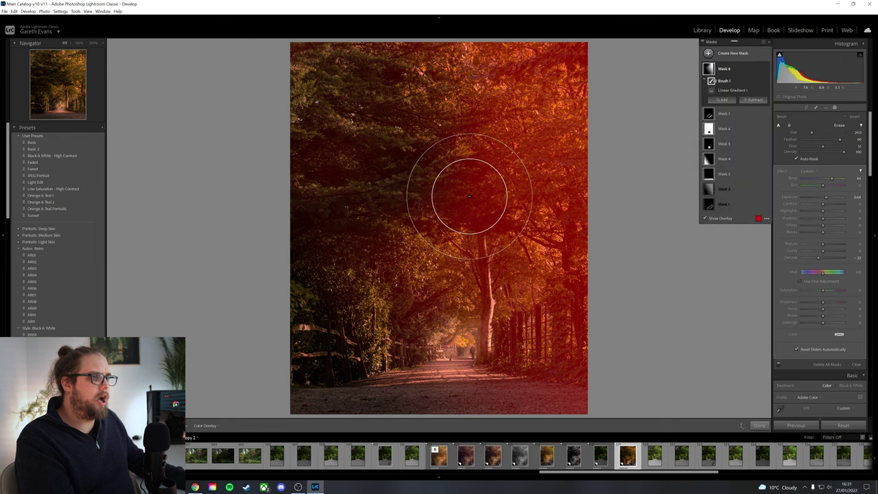
key(shift+w)
key(shift+w)
key(shift+w)
key(shift+w)
key(shift+w)
key(shift+w)
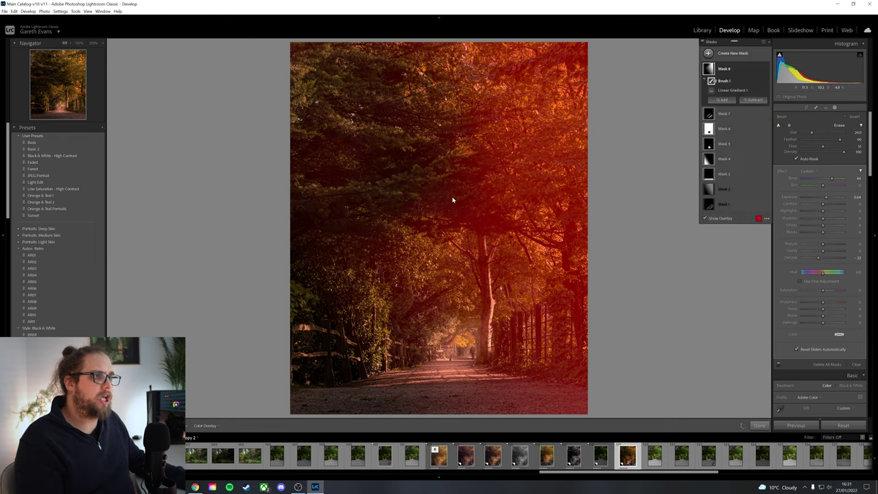
scroll(459, 197, down, 3)
key(shift+w)
key(shift+w)
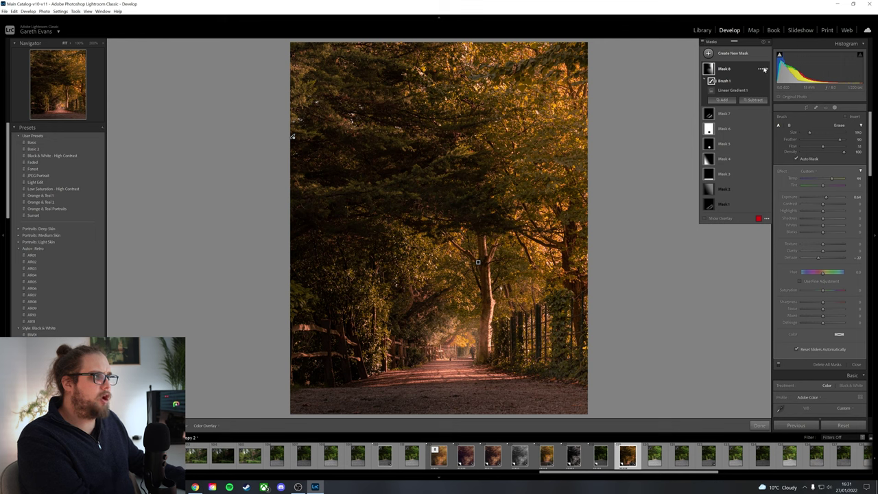
click(767, 70)
click(767, 70)
click(767, 70)
click(767, 69)
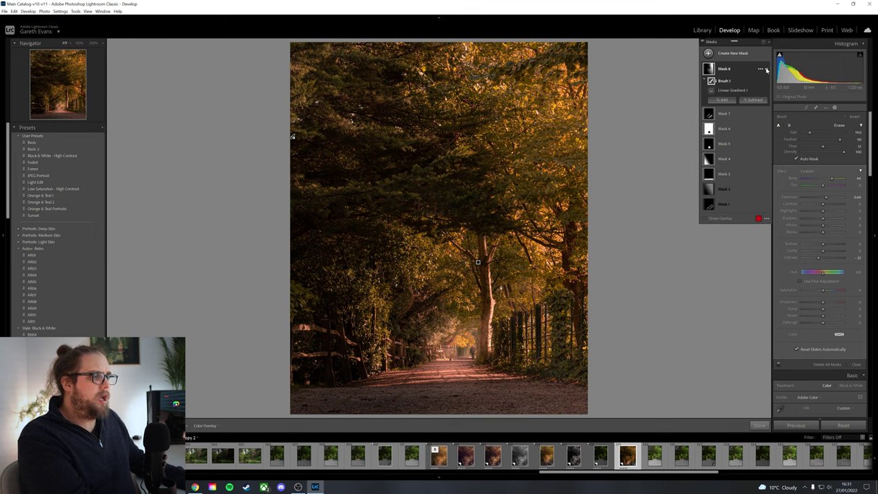